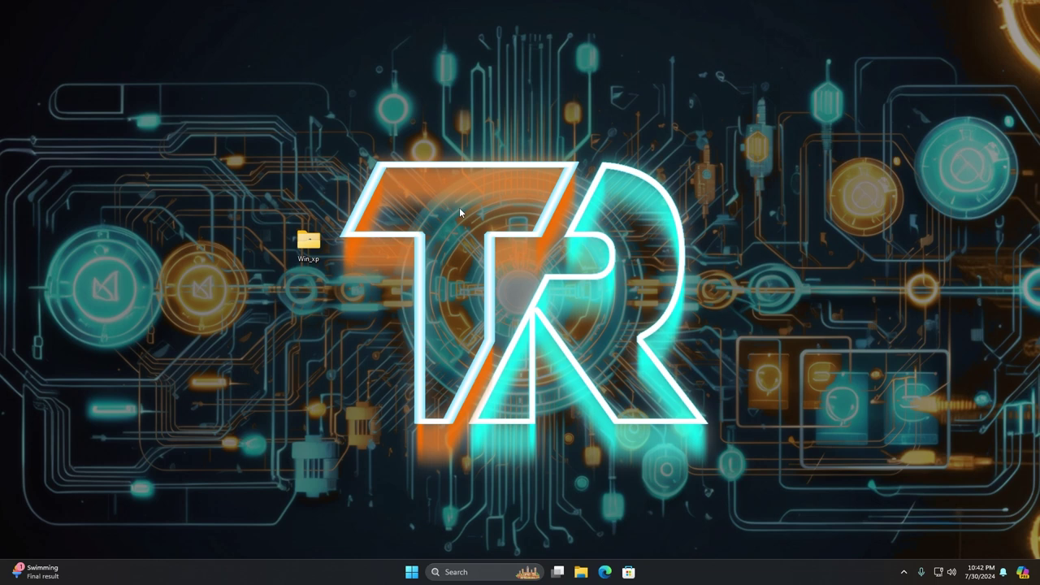
{"action": "double_click", "coordinate": [307, 238]}
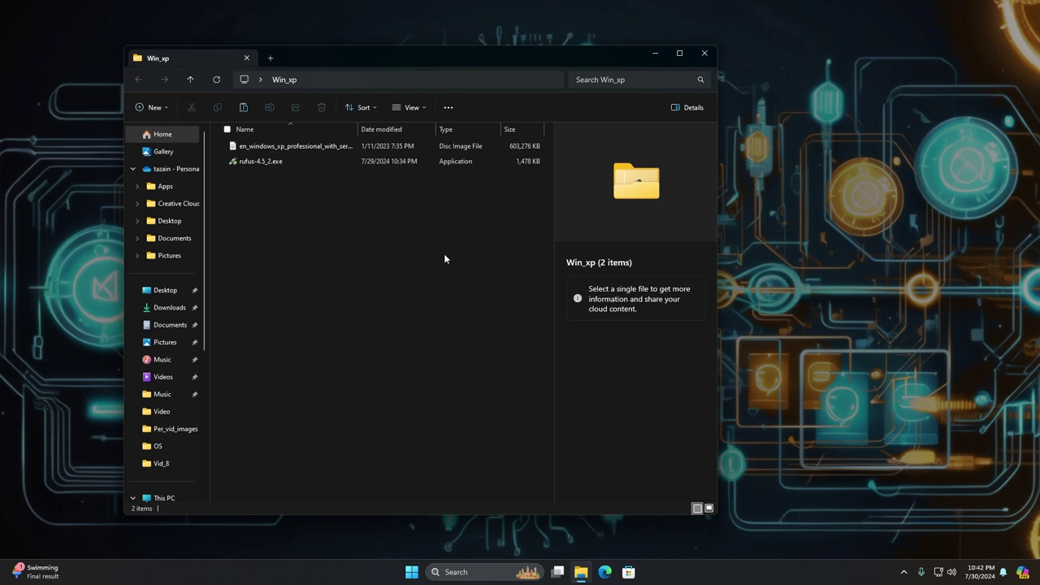
Launch Rufus as administrator and load the Windows XP ISO from Desktop > Win_xp
{"action": "double_click", "coordinate": [358, 164]}
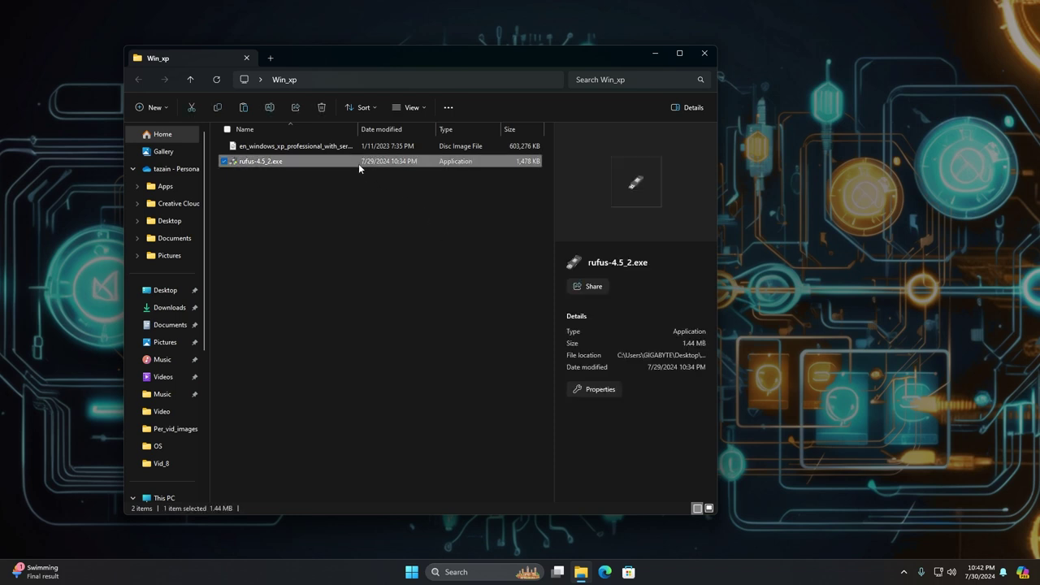
{"action": "left_click", "coordinate": [518, 384]}
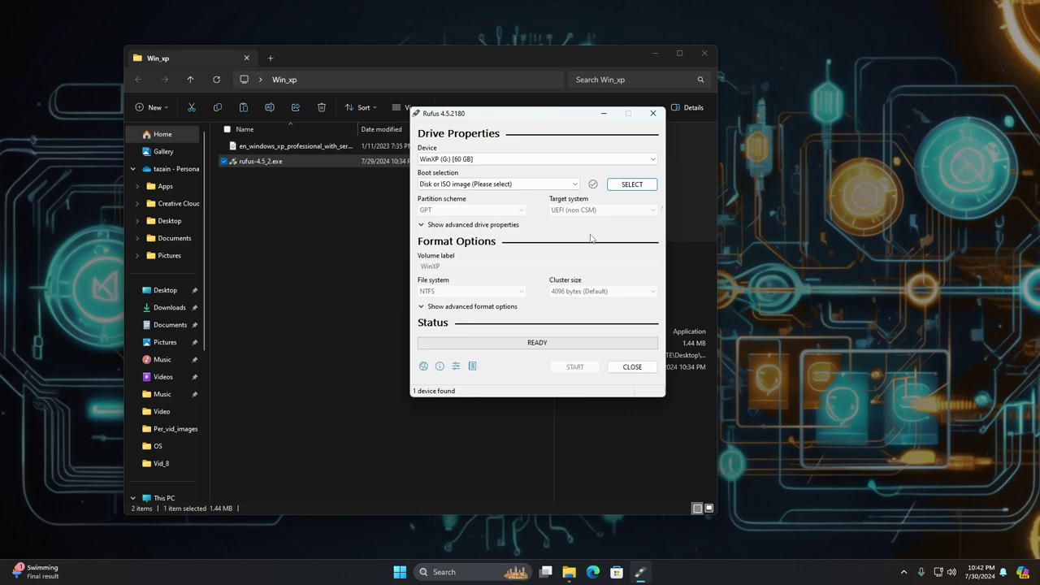
{"action": "left_click", "coordinate": [611, 185]}
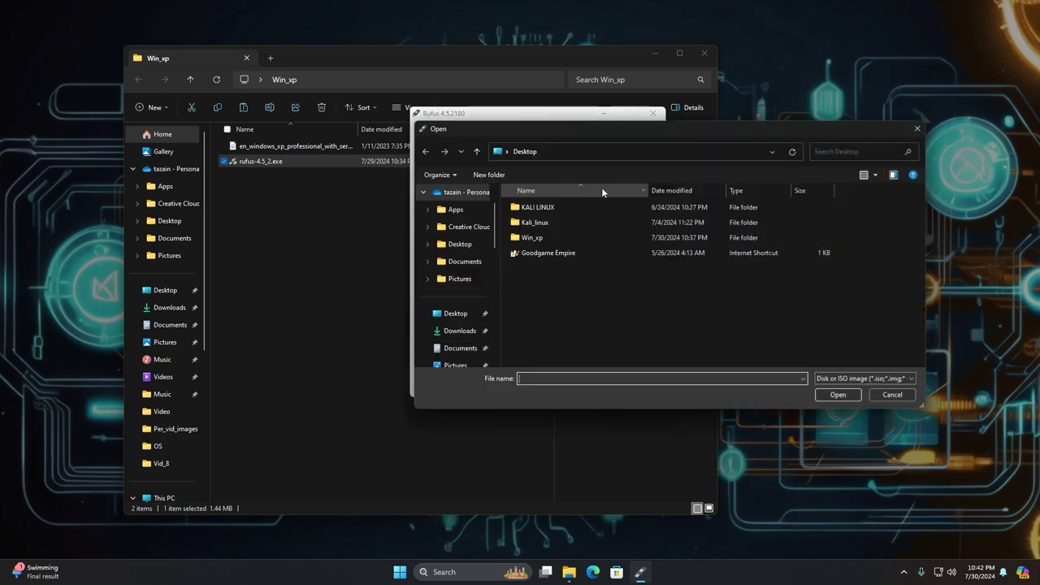
{"action": "left_click", "coordinate": [455, 312]}
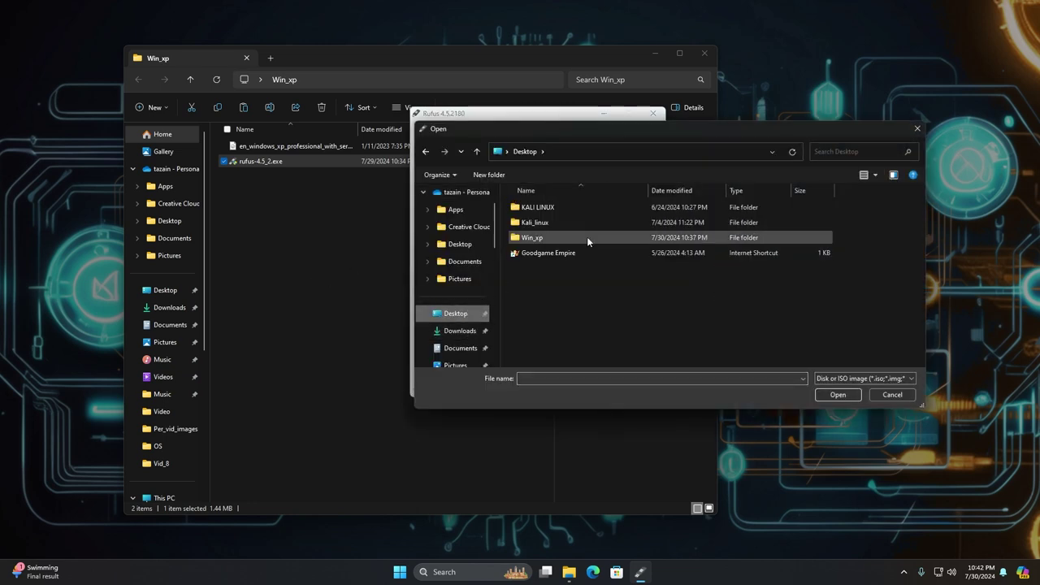
{"action": "double_click", "coordinate": [521, 239]}
{"action": "left_click", "coordinate": [564, 209]}
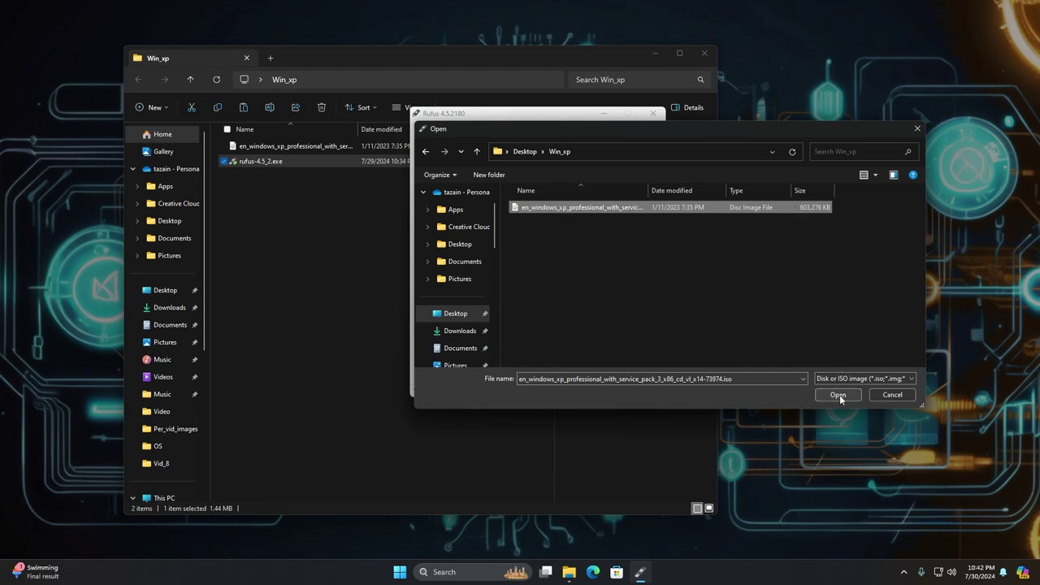
{"action": "left_click", "coordinate": [839, 395]}
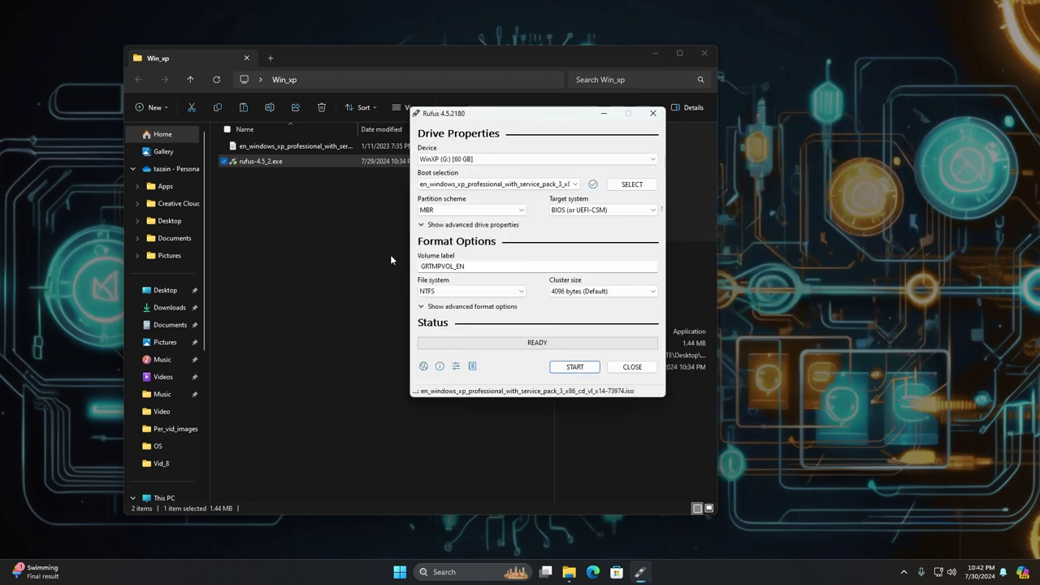
Keep the MBR partition scheme and NTFS file system, then start writing the XP image
{"action": "left_click", "coordinate": [488, 211]}
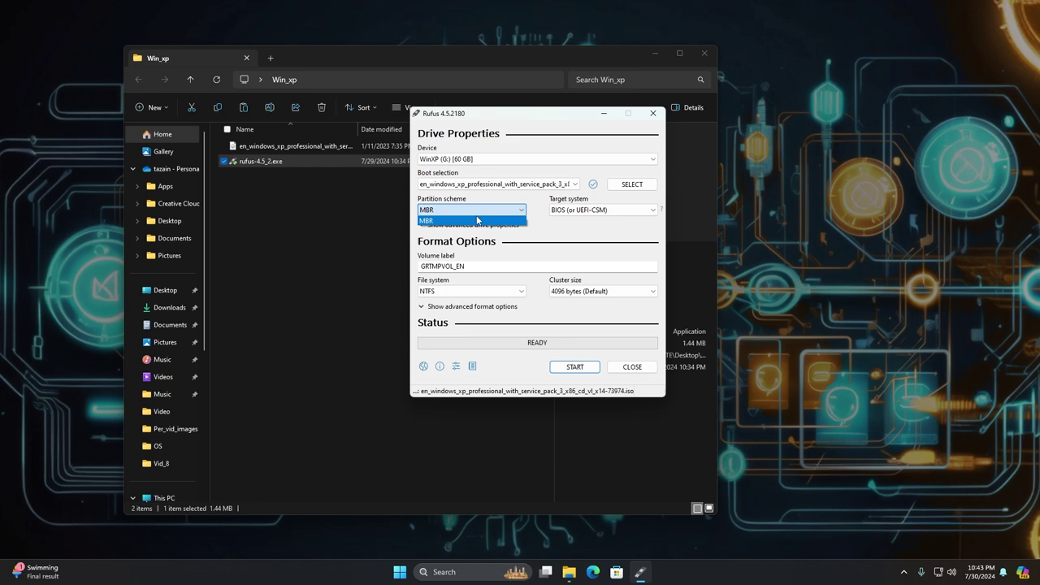
{"action": "left_click", "coordinate": [476, 223]}
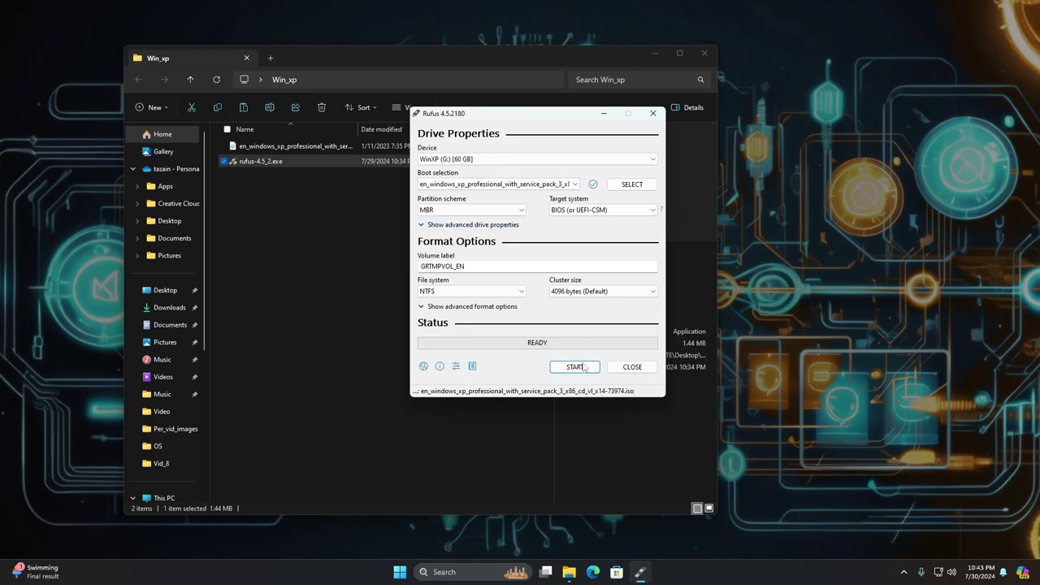
{"action": "left_click", "coordinate": [509, 293]}
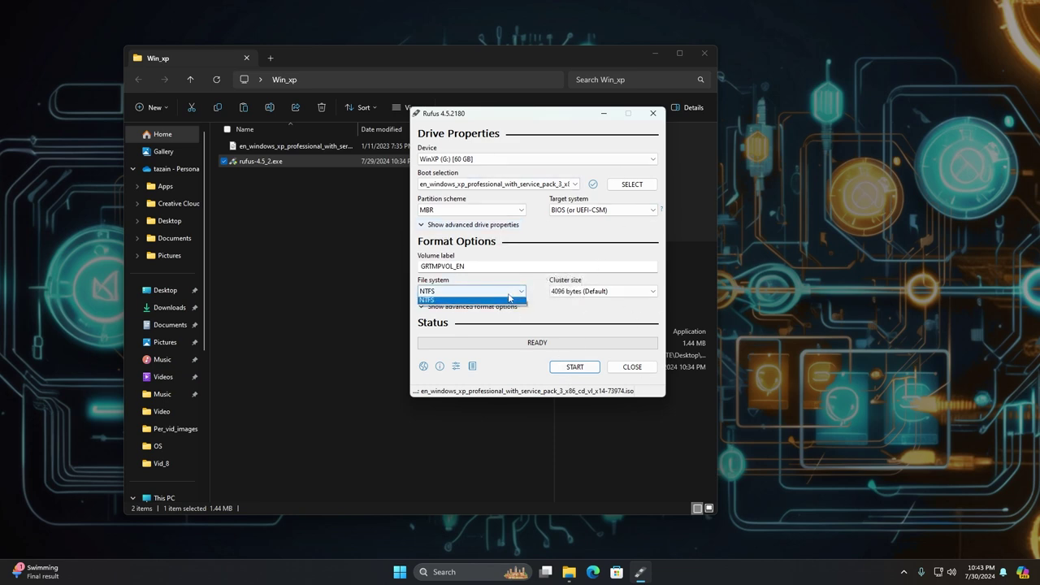
{"action": "left_click", "coordinate": [476, 304]}
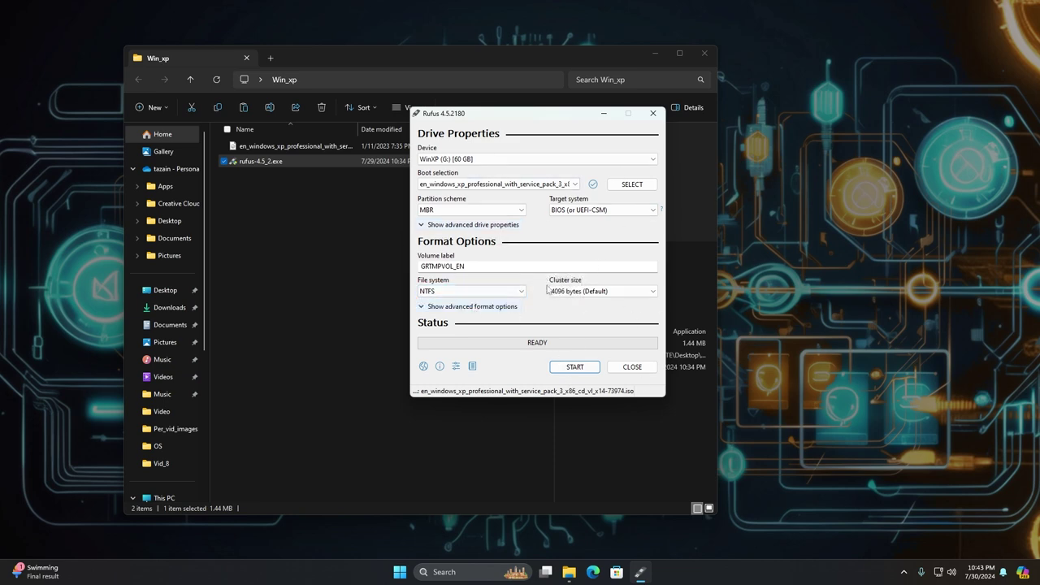
{"action": "left_click", "coordinate": [524, 291]}
{"action": "left_click", "coordinate": [471, 301]}
{"action": "left_click", "coordinate": [582, 369]}
Confirm erasing all data on the WinXP (G:) drive and let the XP USB write finish
{"action": "left_click", "coordinate": [575, 367]}
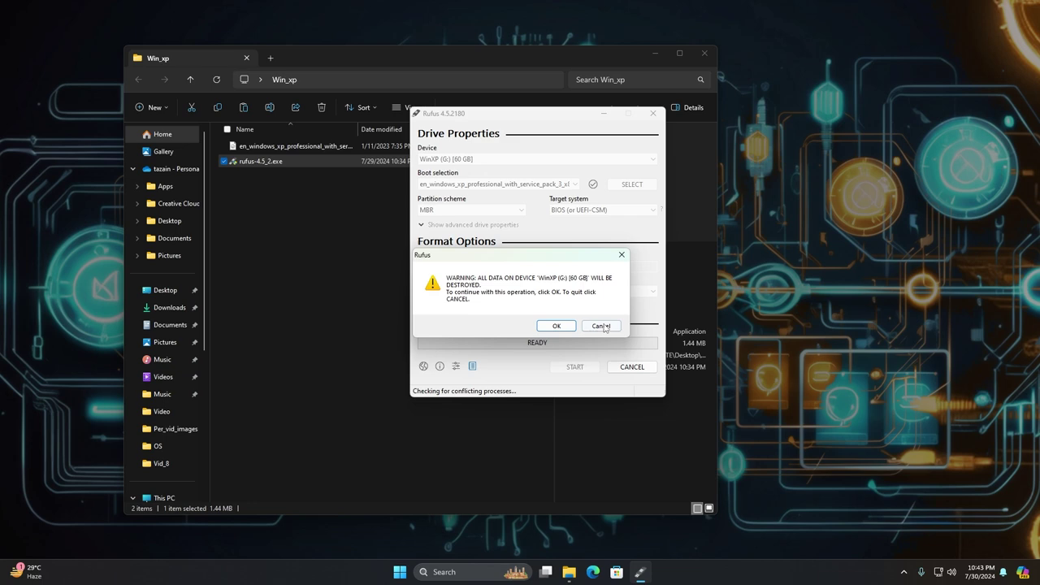
{"action": "left_click", "coordinate": [557, 326]}
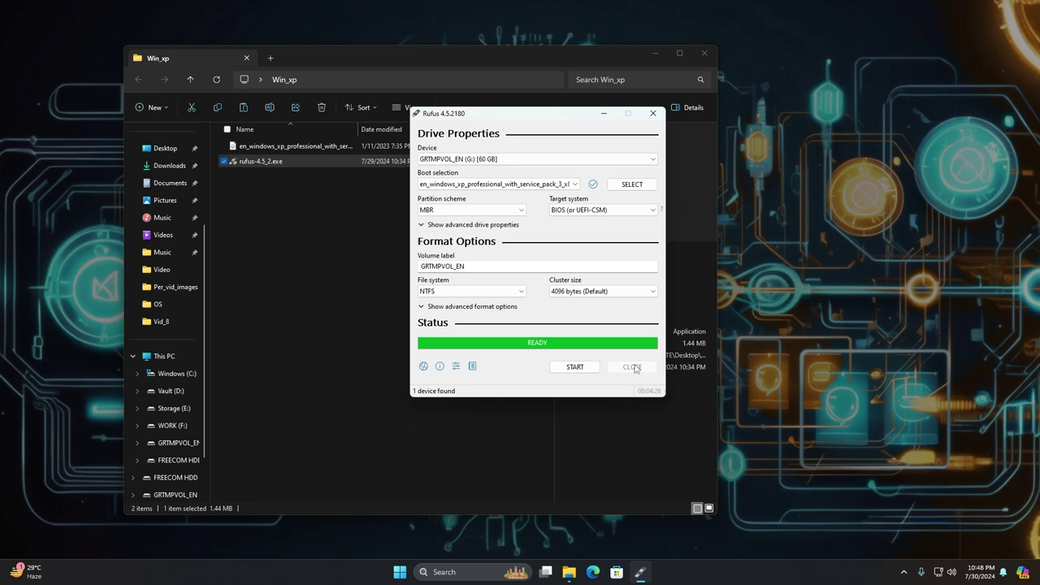
Close Rufus and the Win_xp File Explorer window
{"action": "left_click", "coordinate": [633, 367]}
{"action": "left_click", "coordinate": [704, 53]}
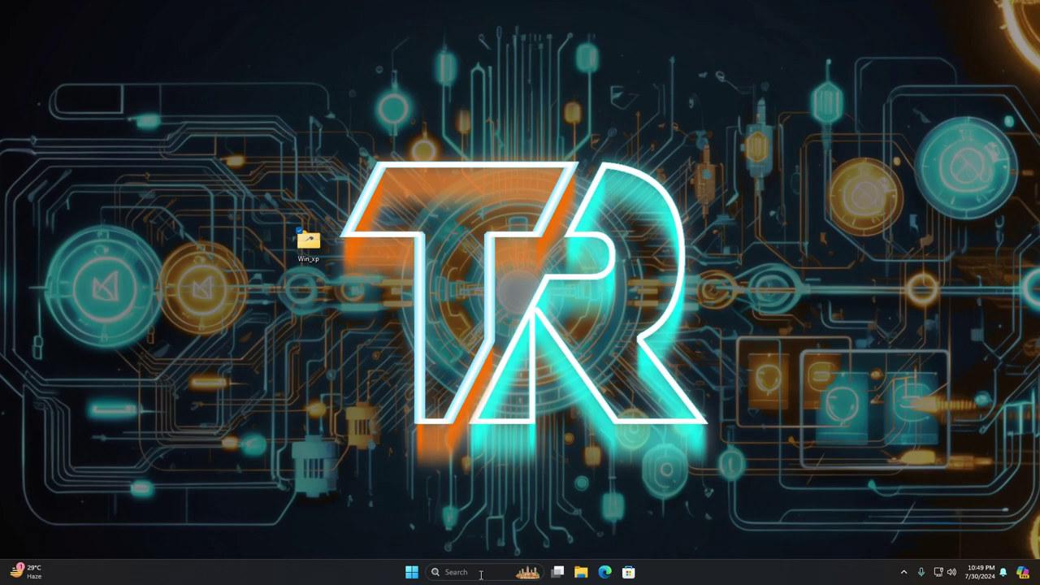
Open VirtualBox and begin a new machine named win_xp using the Windows XP ISO
{"action": "left_click", "coordinate": [481, 572]}
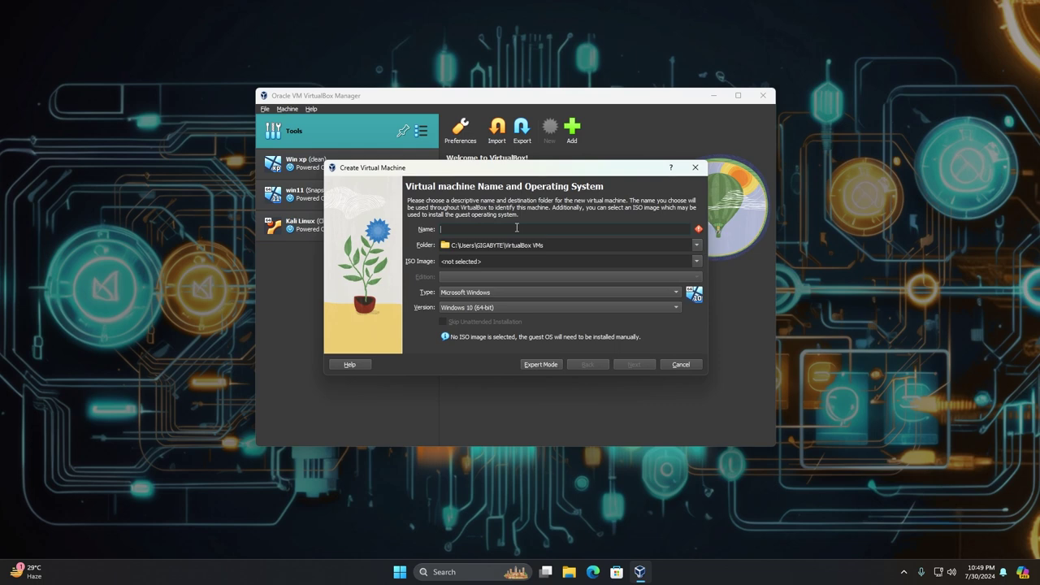
{"action": "type", "text": "win_xp"}
{"action": "left_click", "coordinate": [696, 261]}
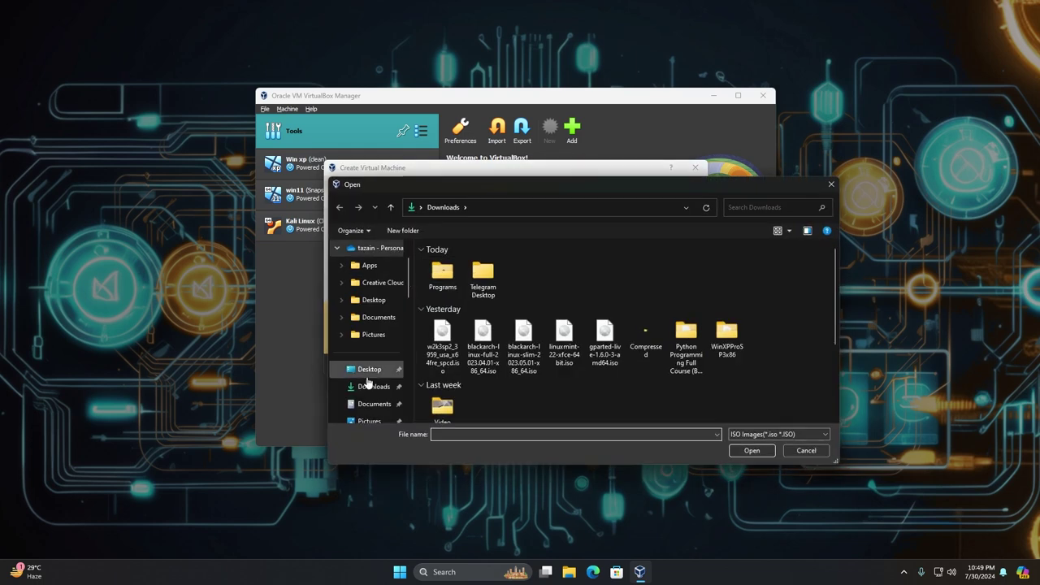
{"action": "double_click", "coordinate": [451, 329]}
{"action": "left_click", "coordinate": [633, 365]}
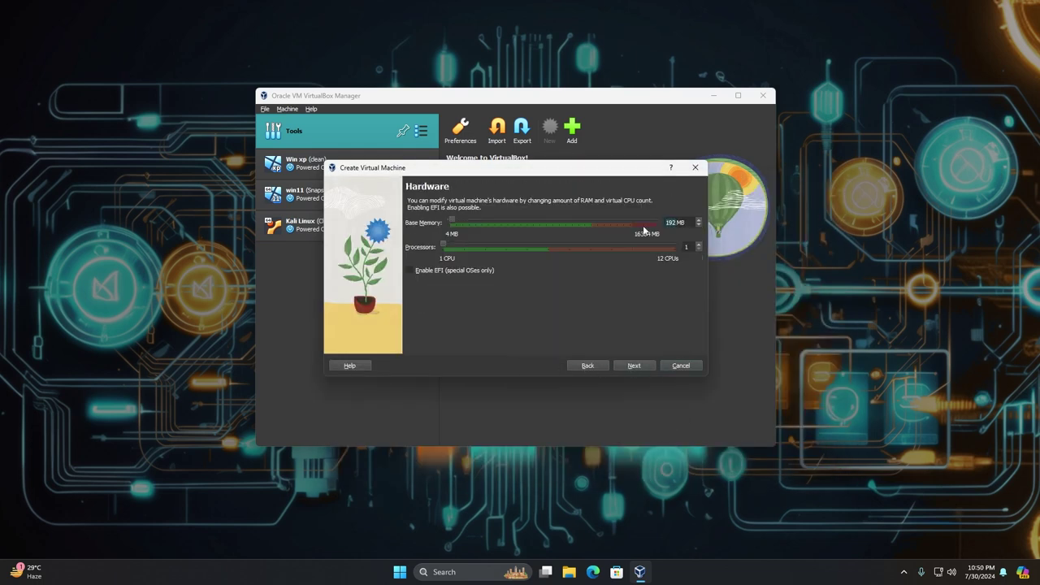
Give win_xp 4096 MB memory and 2 CPUs, and finish creating it
{"action": "left_click_drag", "start_coordinate": [674, 223], "coordinate": [659, 224]}
{"action": "type", "text": "4096"}
{"action": "left_click", "coordinate": [698, 243]}
{"action": "left_click", "coordinate": [634, 365]}
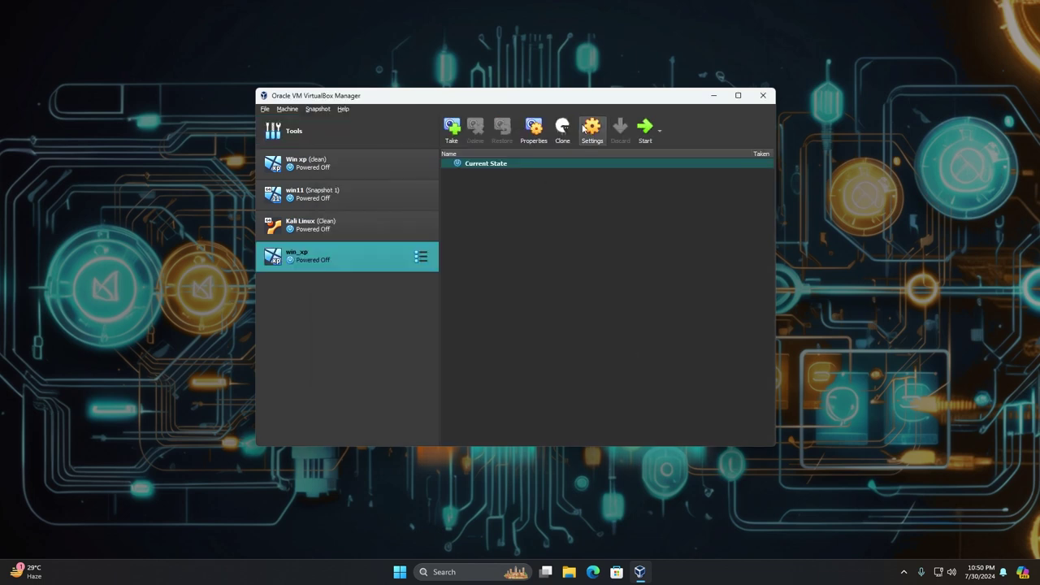
Review win_xp's General, System and Network settings, then power the machine on
{"action": "left_click", "coordinate": [583, 128]}
{"action": "left_click", "coordinate": [378, 168]}
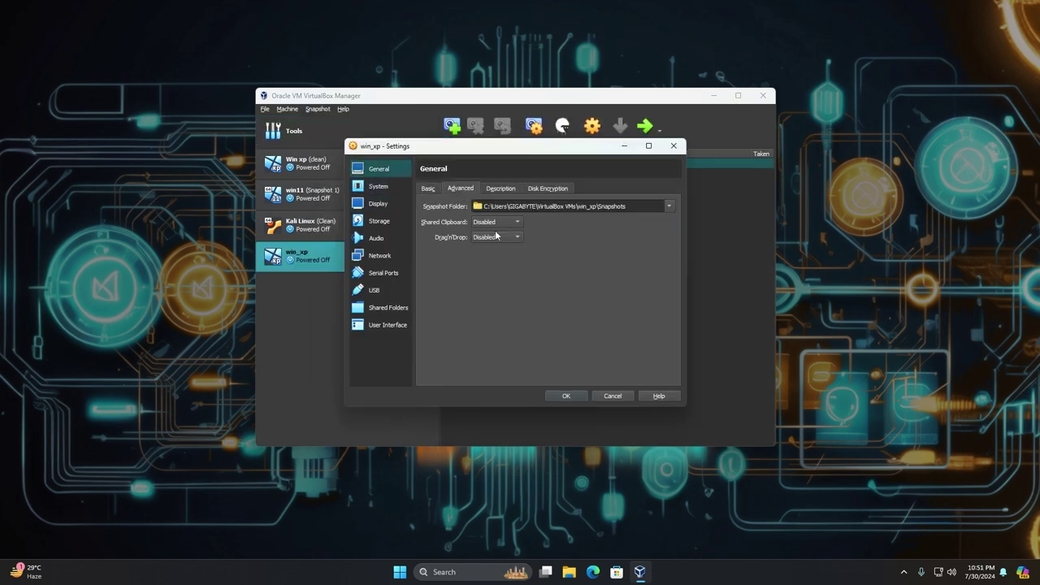
{"action": "left_click", "coordinate": [377, 186]}
{"action": "left_click", "coordinate": [380, 255]}
{"action": "left_click", "coordinate": [677, 146]}
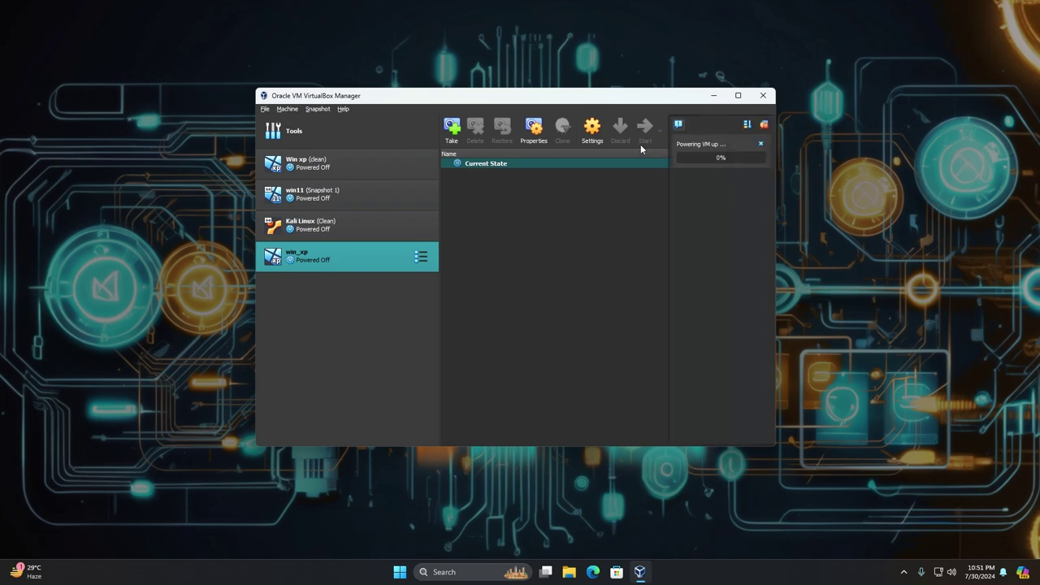
Maximize the win_xp VM window while it boots into Windows XP Setup
{"action": "left_click", "coordinate": [656, 132]}
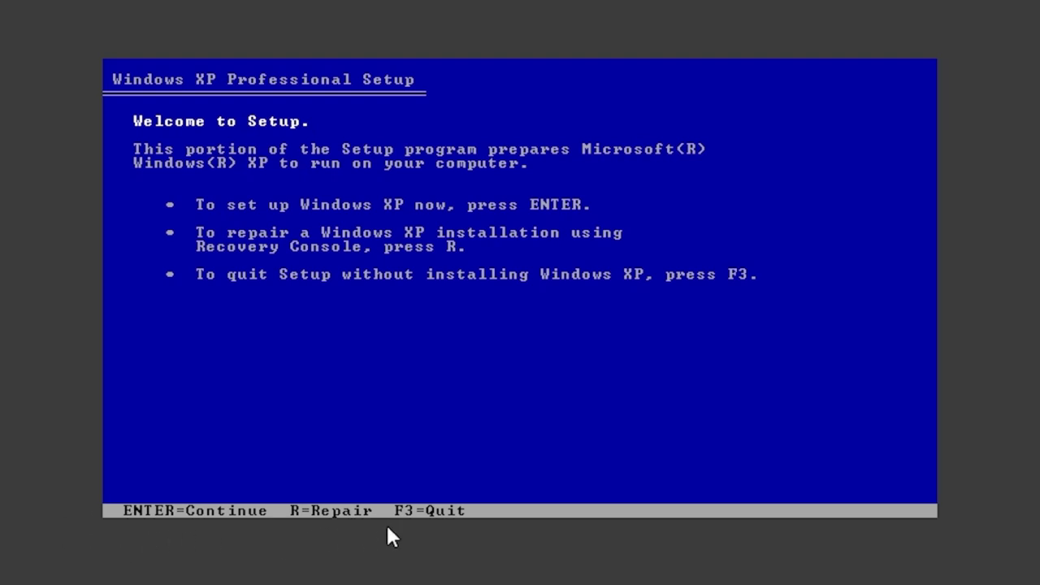
Continue past the Setup welcome screen and accept the licence agreement with F8
{"action": "key", "text": "Return"}
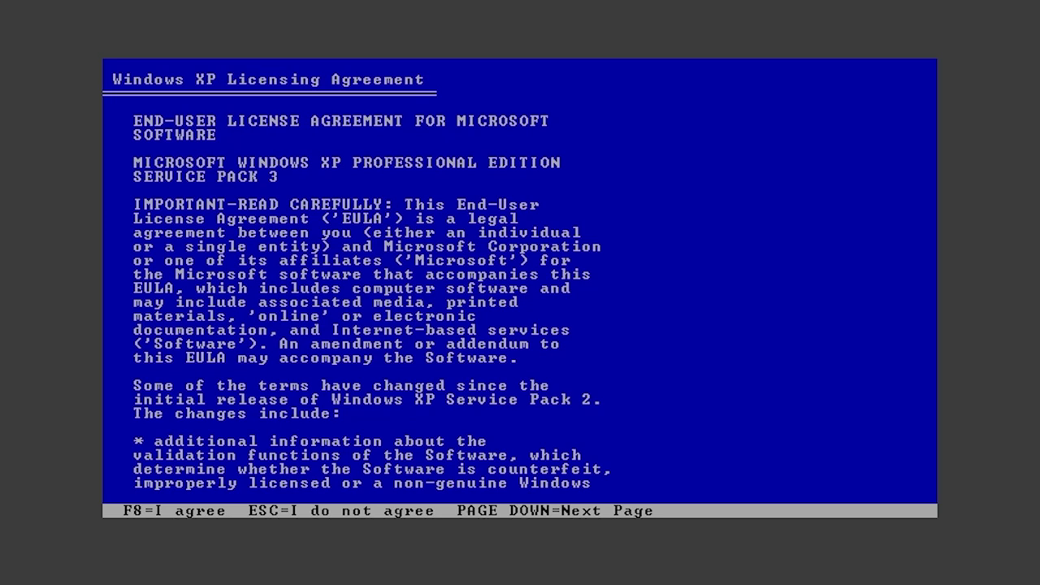
{"action": "key", "text": "F8"}
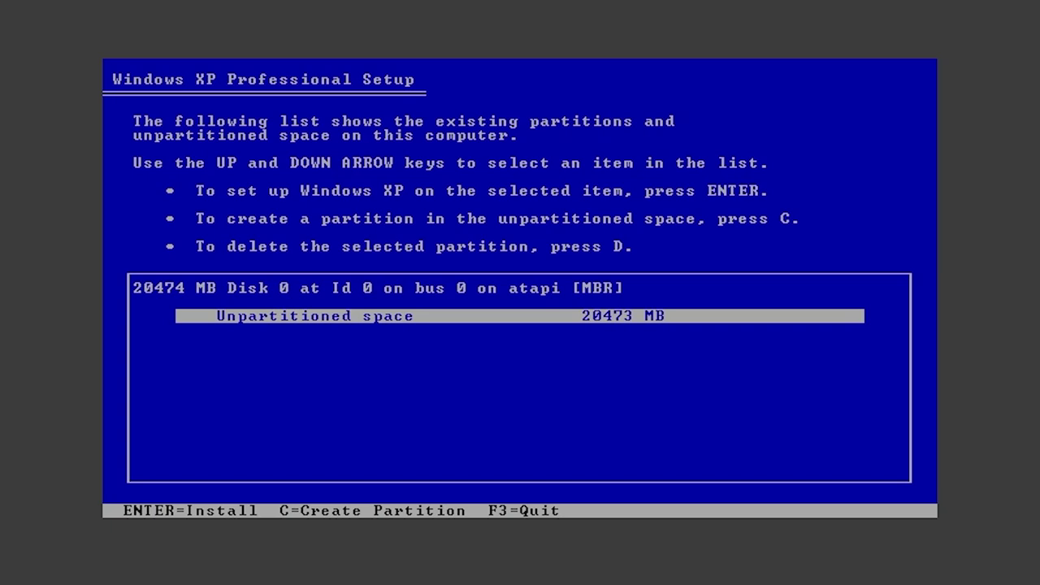
Create a partition on the unpartitioned space and select the full NTFS format option
{"action": "key", "text": "Return"}
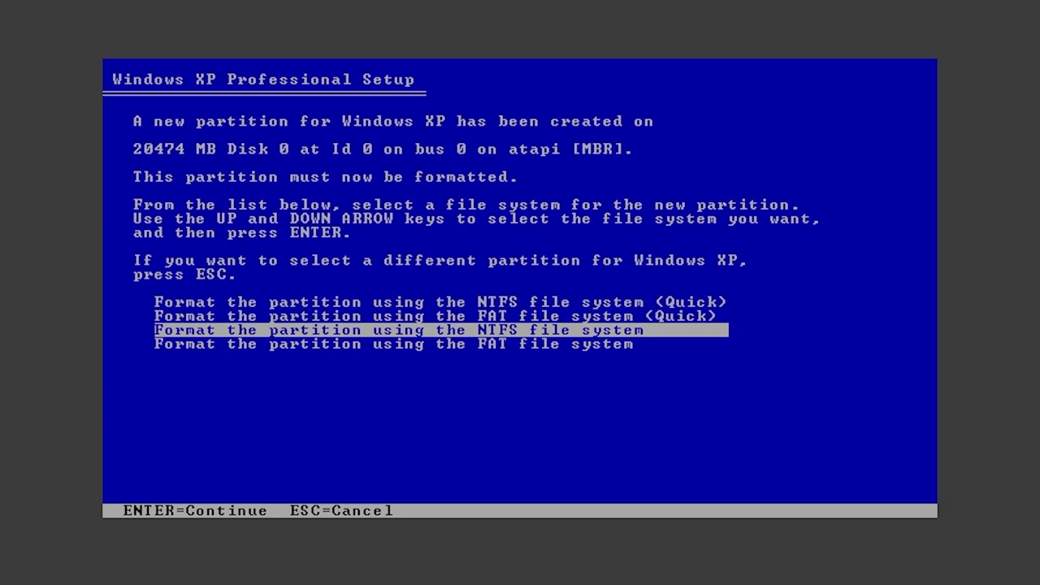
{"action": "key", "text": "Up"}
{"action": "key", "text": "Up"}
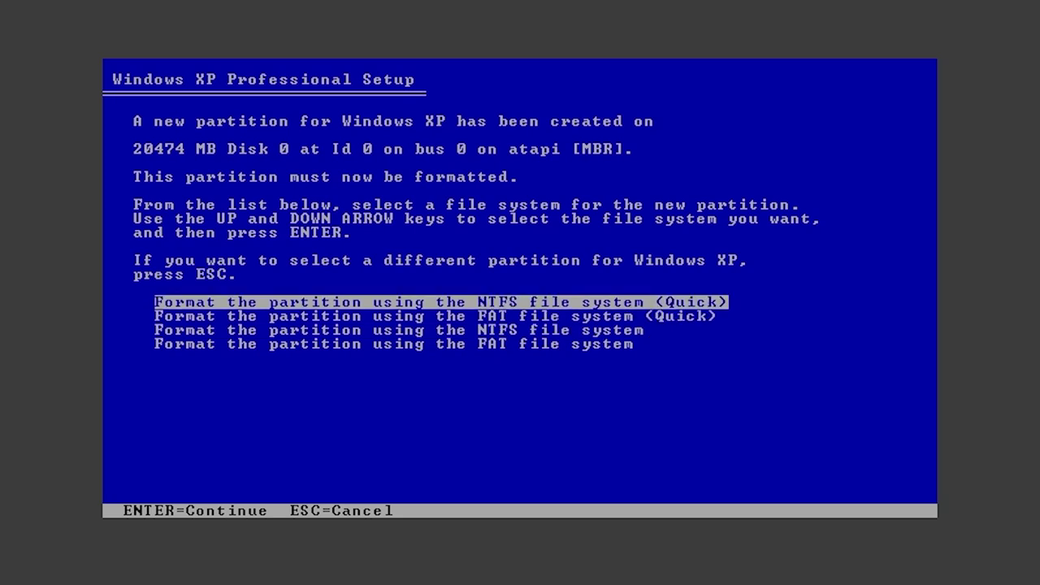
{"action": "key", "text": "Down"}
{"action": "key", "text": "Down"}
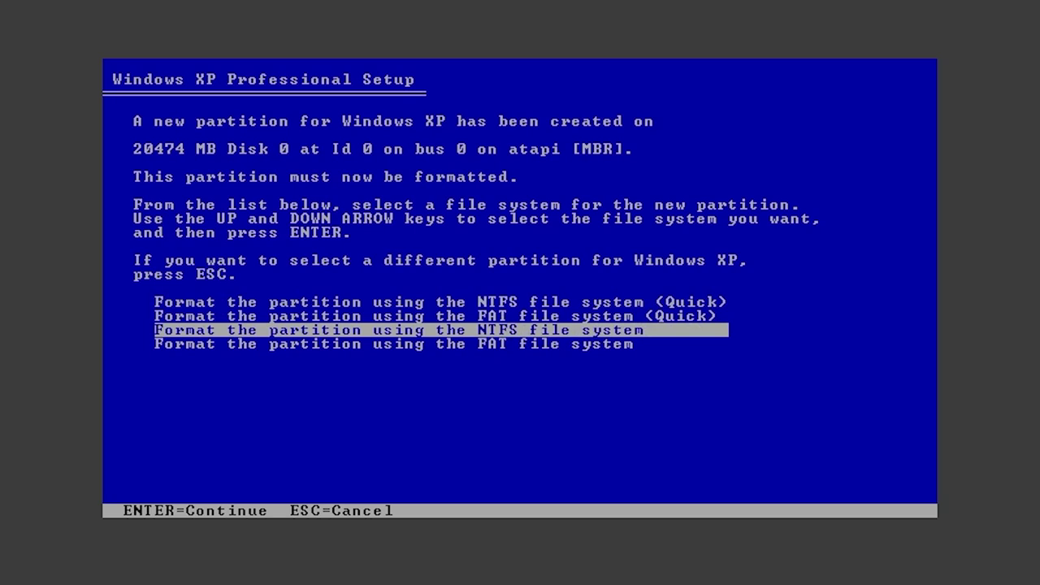
Format the new partition with full NTFS and let Setup copy its files
{"action": "key", "text": "Return"}
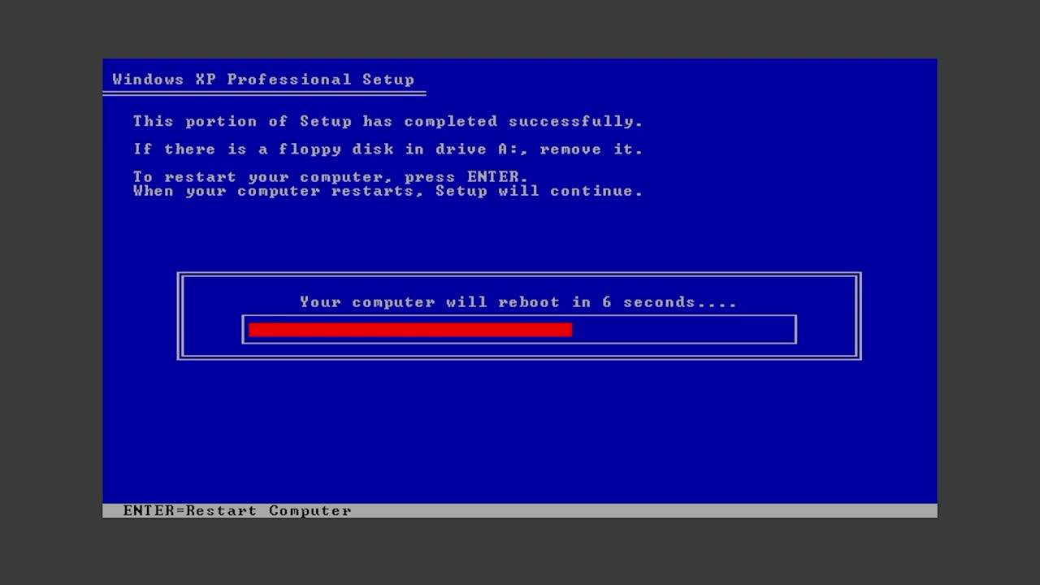
Restart the VM immediately and wait for the Regional and Language Options page
{"action": "key", "text": "Return"}
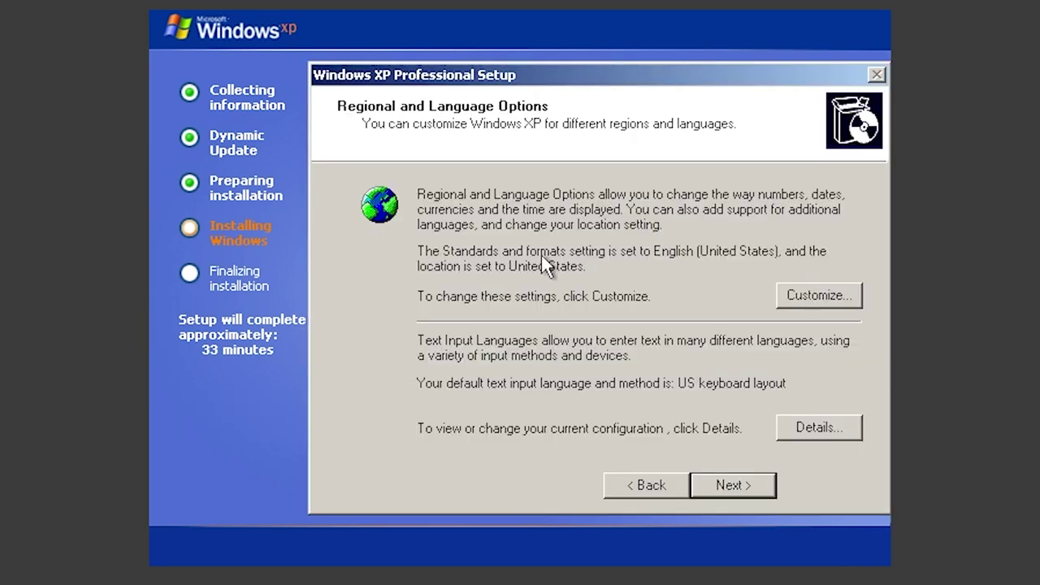
Pass Regional and Language Options, enter the owner's name, and supply the product key
{"action": "left_click", "coordinate": [724, 483]}
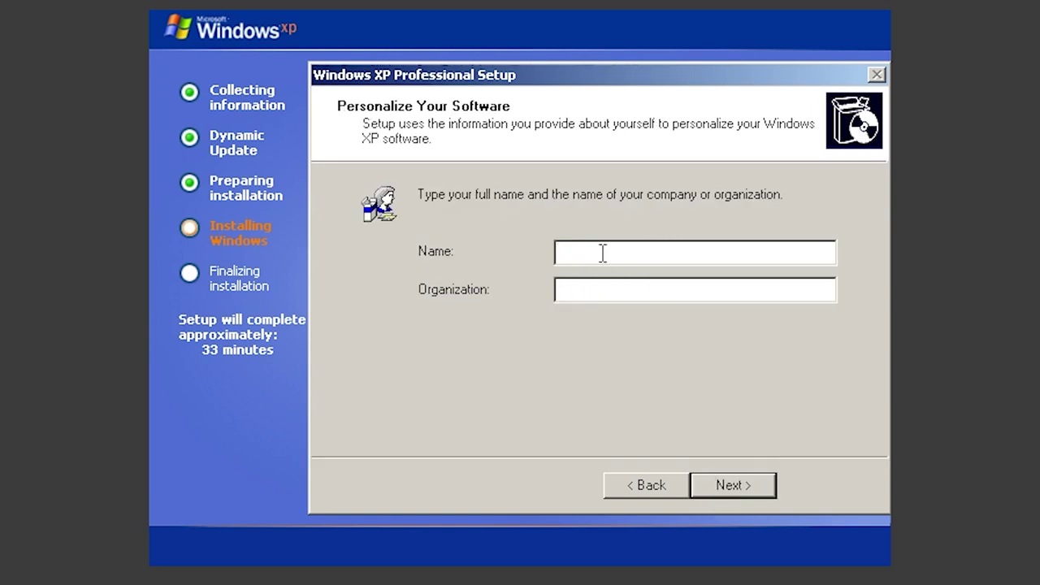
{"action": "type", "text": "tarzo"}
{"action": "left_click", "coordinate": [766, 484]}
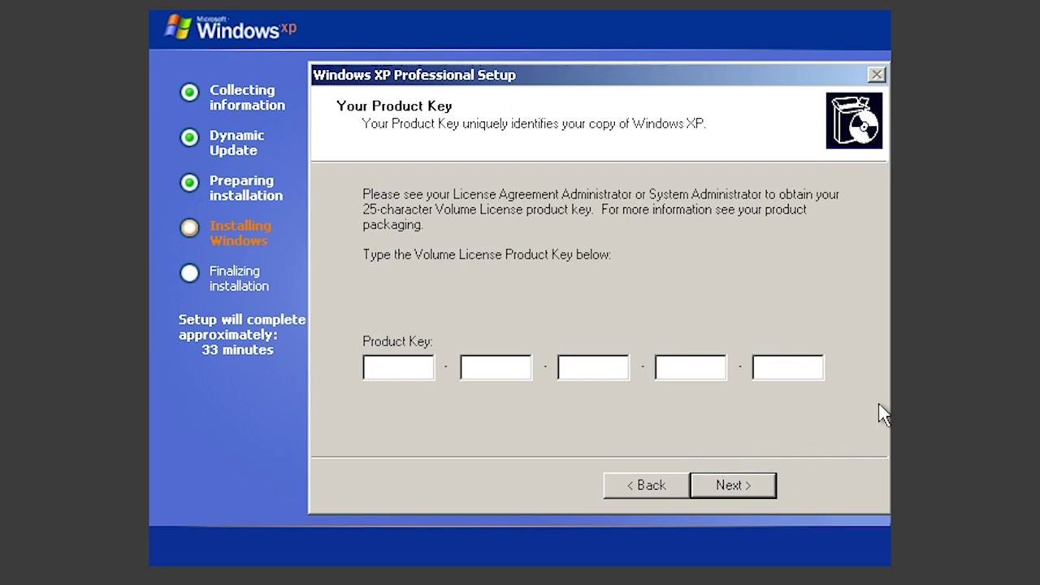
{"action": "left_click", "coordinate": [732, 484]}
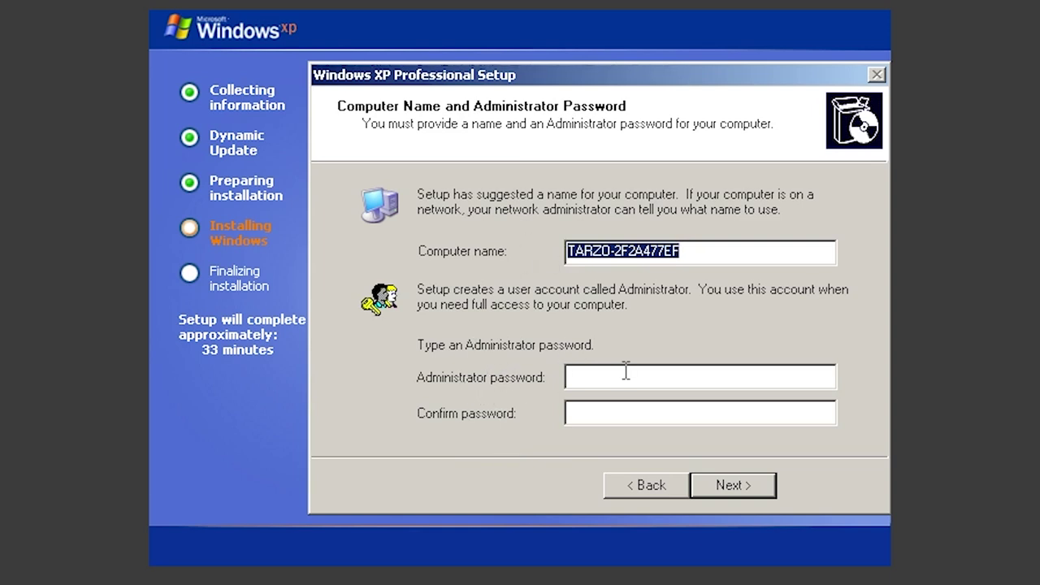
Keep the suggested computer name and set the time zone to (GMT+06:00) Astana, Dhaka
{"action": "left_click", "coordinate": [755, 485]}
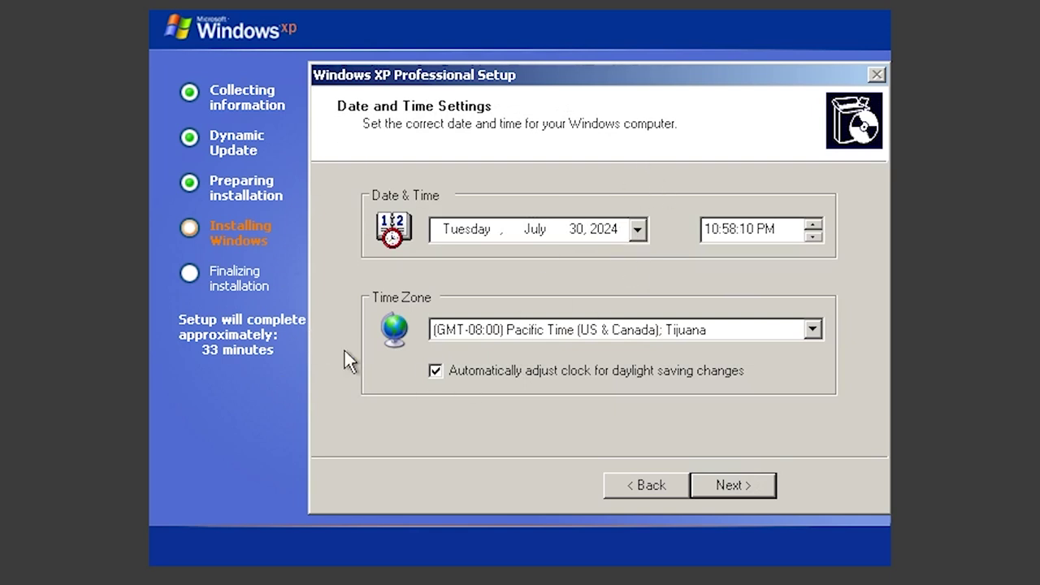
{"action": "left_click", "coordinate": [814, 327]}
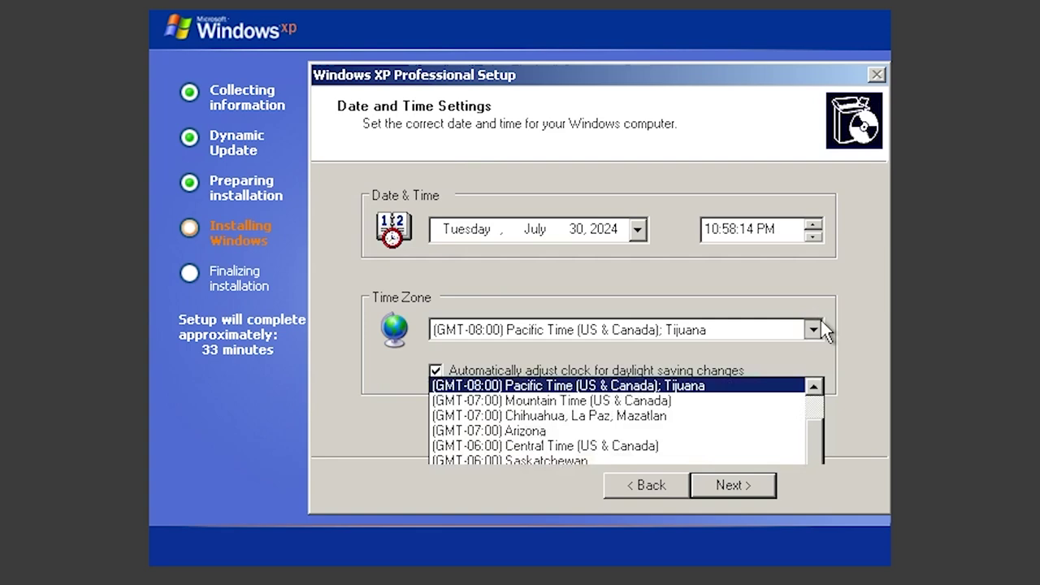
{"action": "scroll", "coordinate": [735, 205], "scroll_direction": "down", "scroll_amount": 1}
{"action": "scroll", "coordinate": [680, 390], "scroll_direction": "down", "scroll_amount": 11}
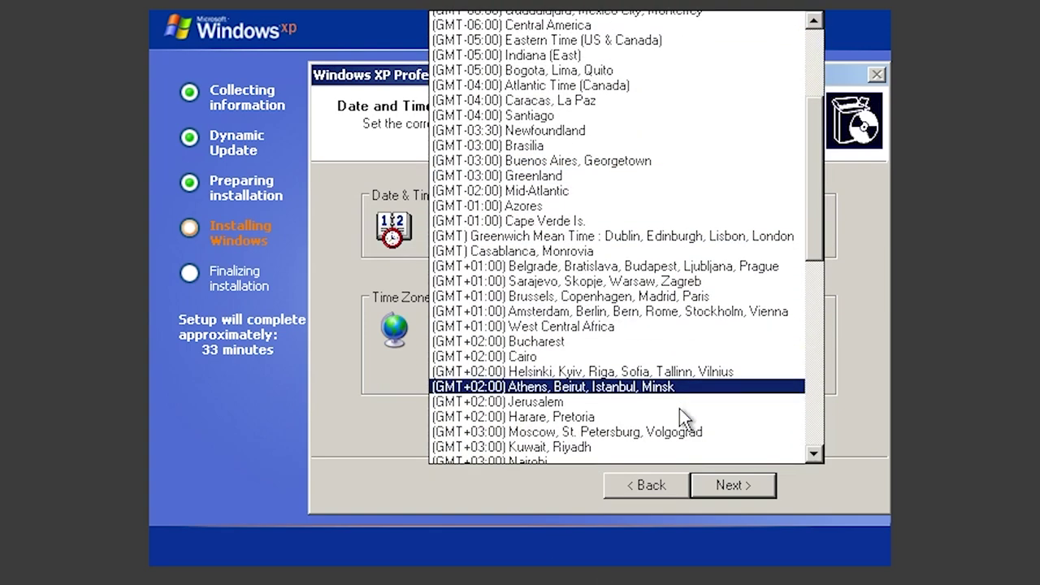
{"action": "scroll", "coordinate": [564, 26], "scroll_direction": "down", "scroll_amount": 2}
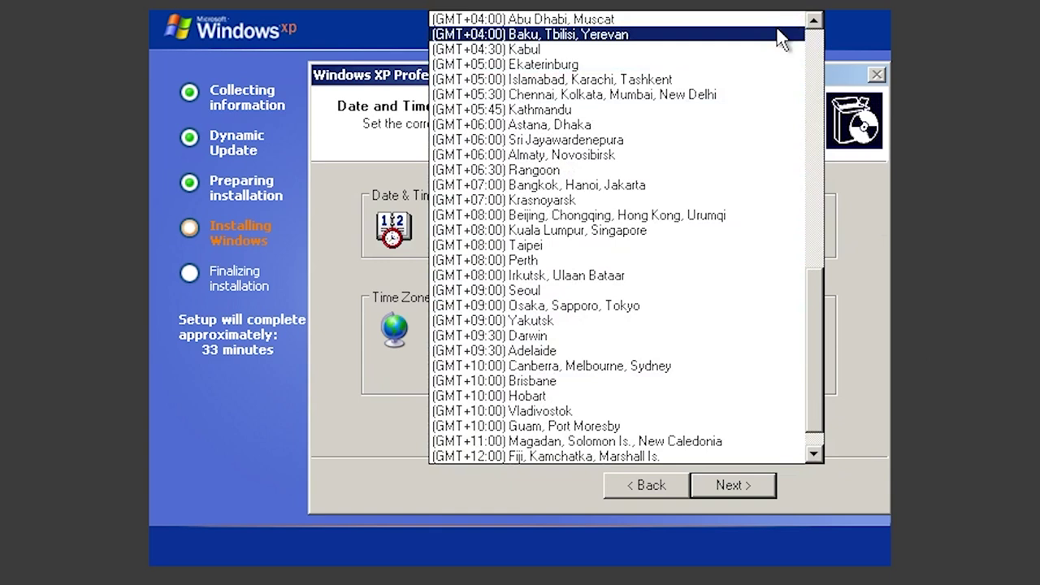
{"action": "scroll", "coordinate": [654, 228], "scroll_direction": "up", "scroll_amount": 1}
{"action": "scroll", "coordinate": [650, 255], "scroll_direction": "up", "scroll_amount": 1}
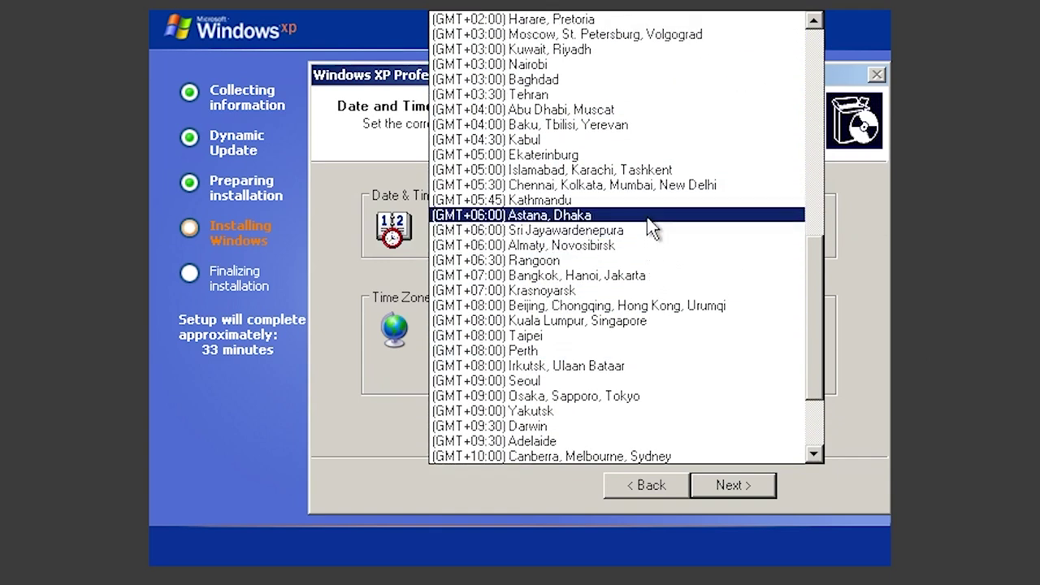
{"action": "left_click", "coordinate": [641, 217]}
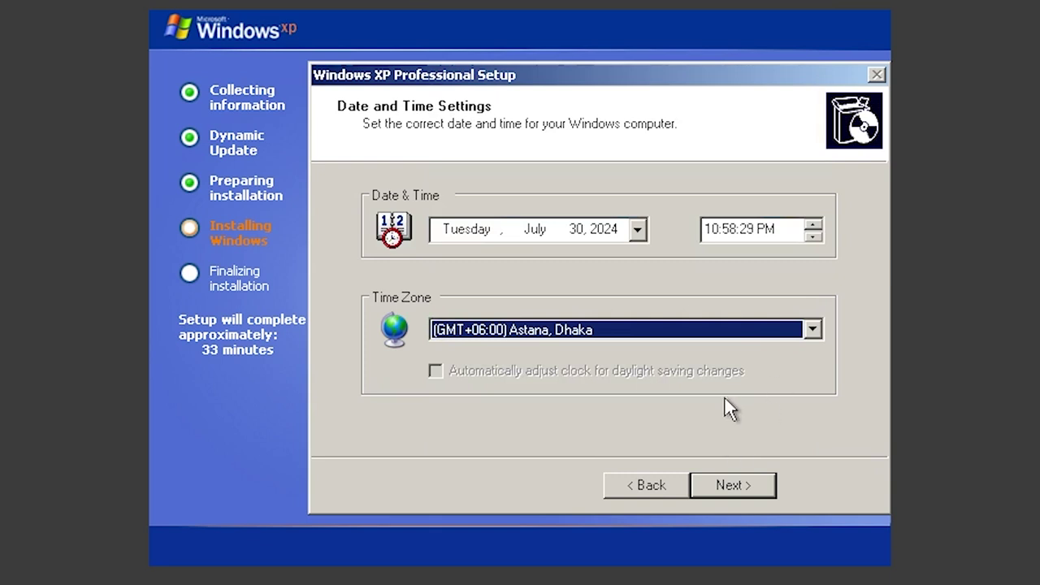
{"action": "left_click", "coordinate": [743, 493]}
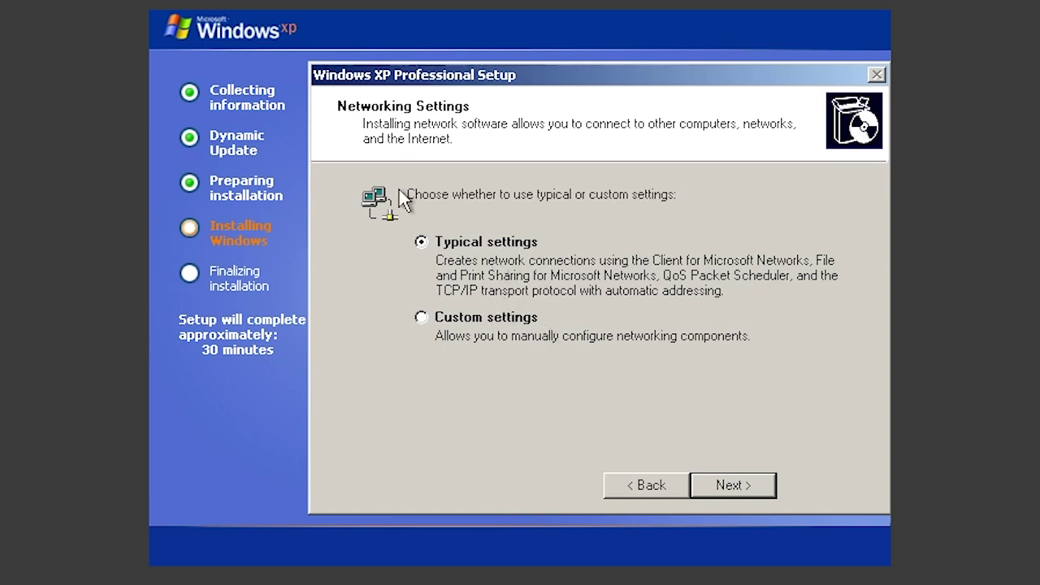
Accept Typical network settings and the WORKGROUP workgroup so Setup finishes and reboots
{"action": "left_click", "coordinate": [756, 485]}
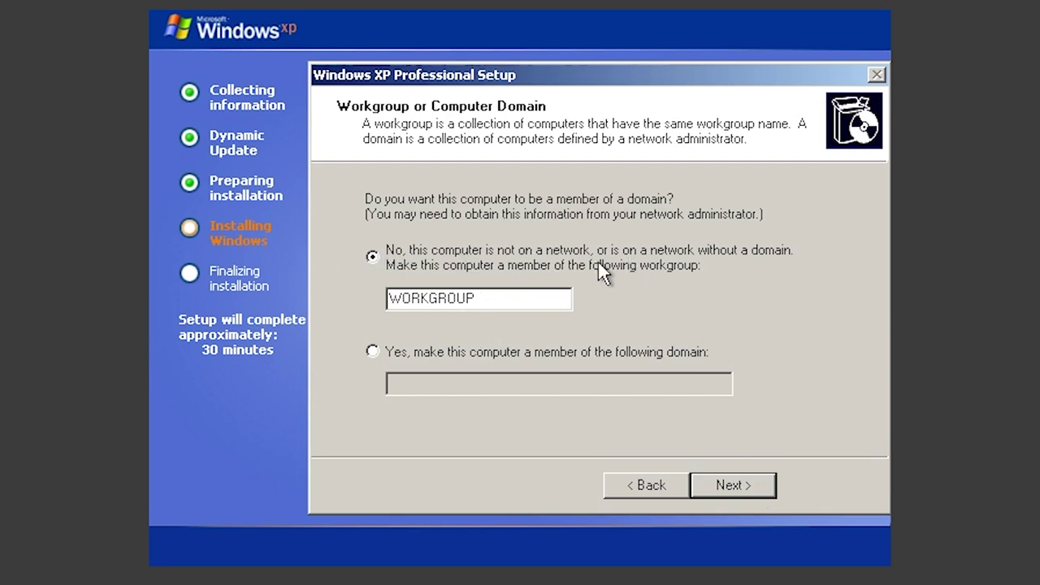
{"action": "left_click", "coordinate": [730, 485]}
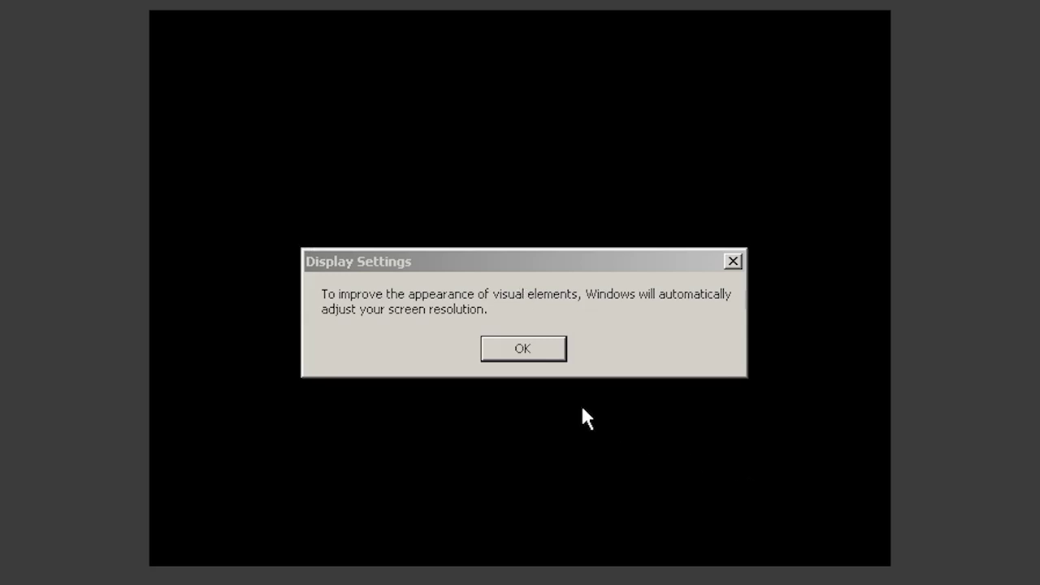
Allow Windows to adjust the screen resolution automatically and keep the new setting
{"action": "left_click", "coordinate": [524, 342]}
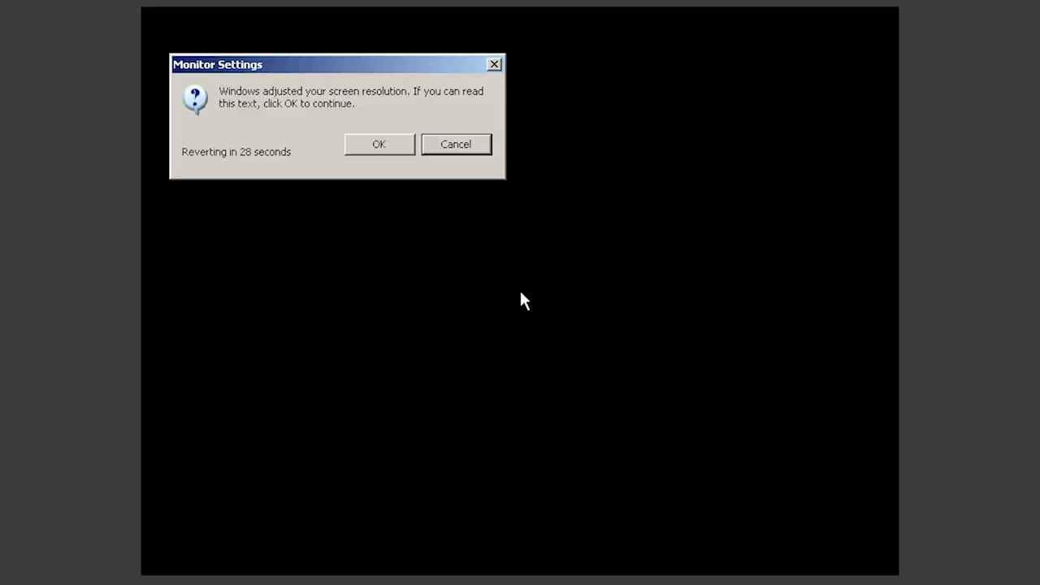
{"action": "left_click", "coordinate": [391, 150]}
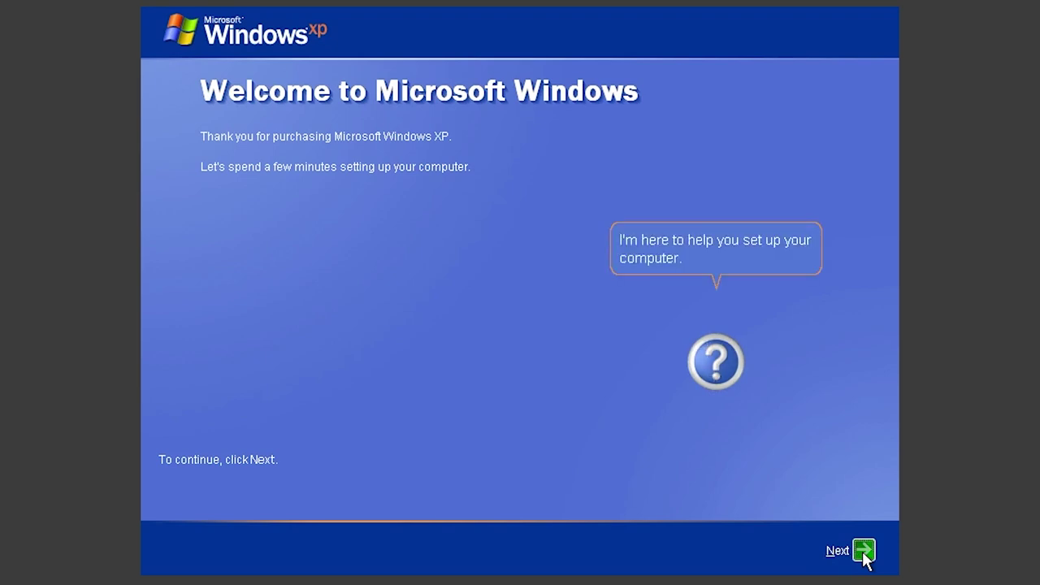
Leave Automatic Updates off, keep the local network connection, and skip Microsoft registration
{"action": "left_click", "coordinate": [864, 553]}
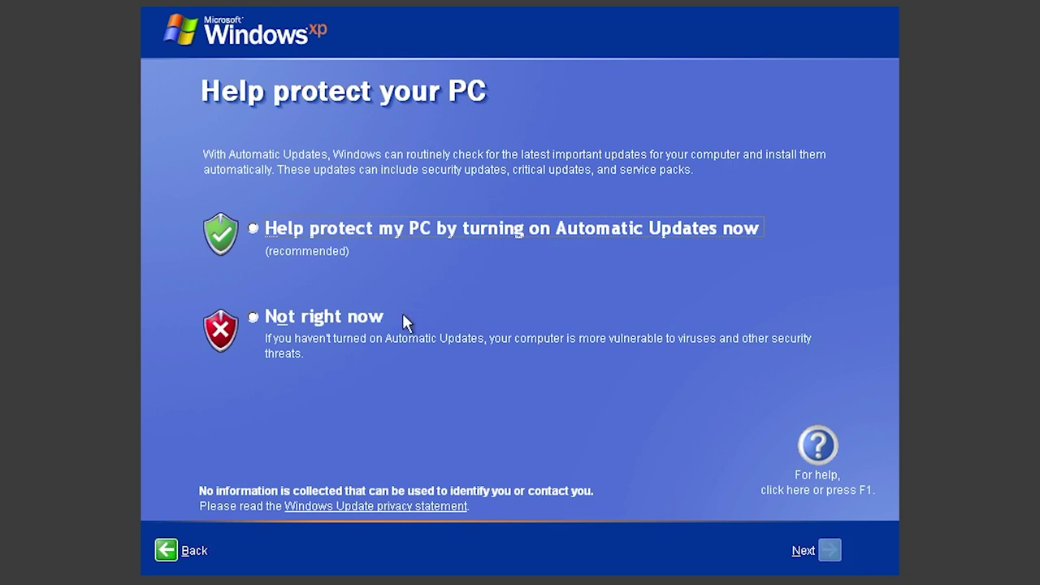
{"action": "left_click", "coordinate": [317, 323]}
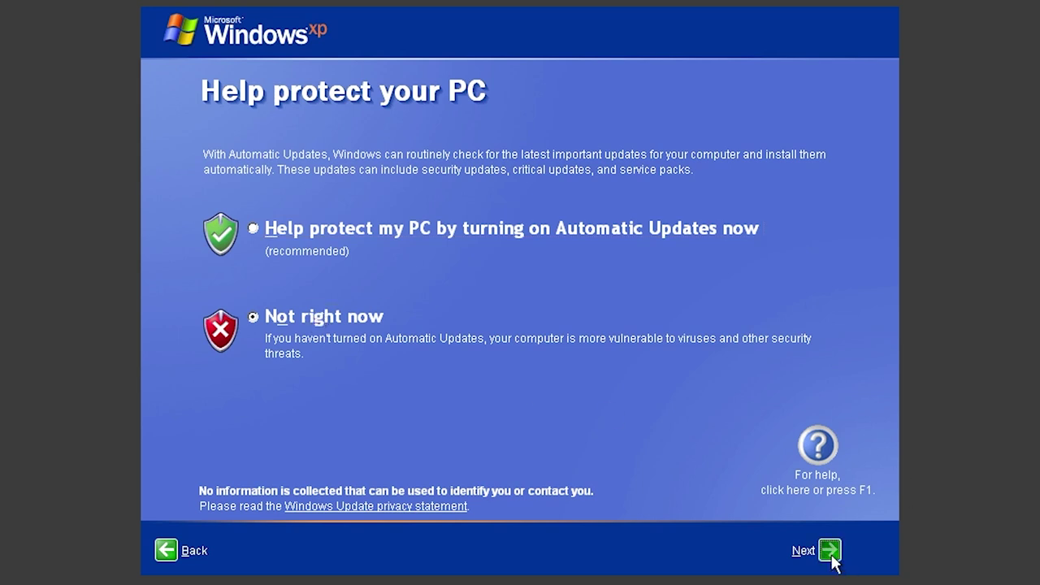
{"action": "left_click", "coordinate": [830, 552]}
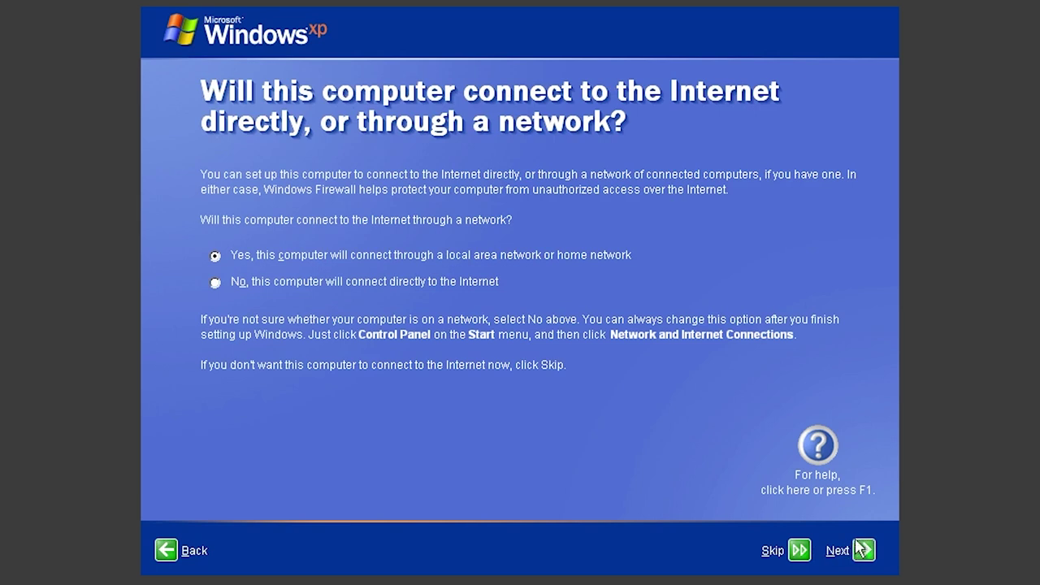
{"action": "left_click", "coordinate": [866, 549]}
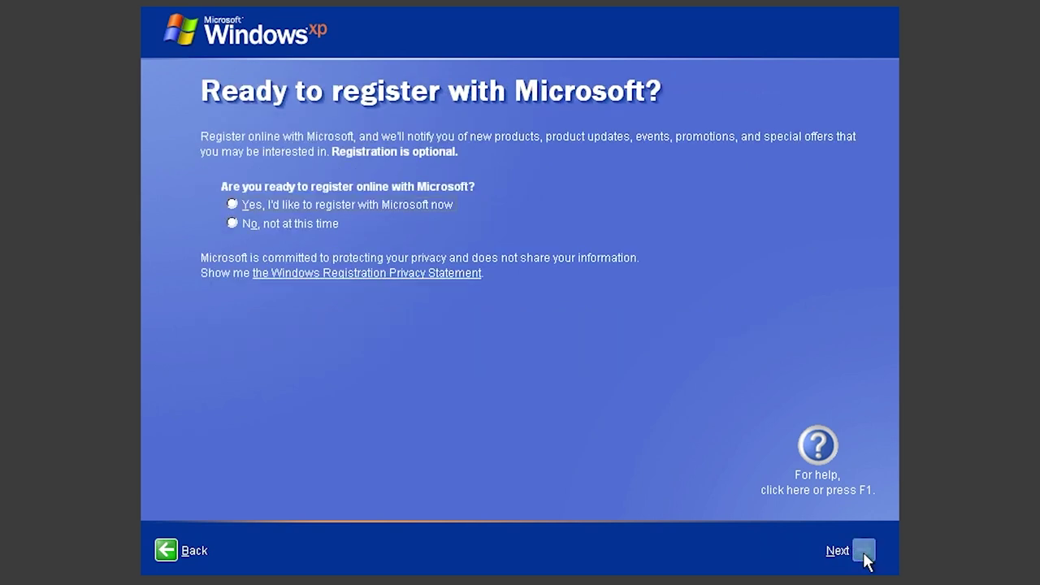
{"action": "left_click", "coordinate": [276, 225]}
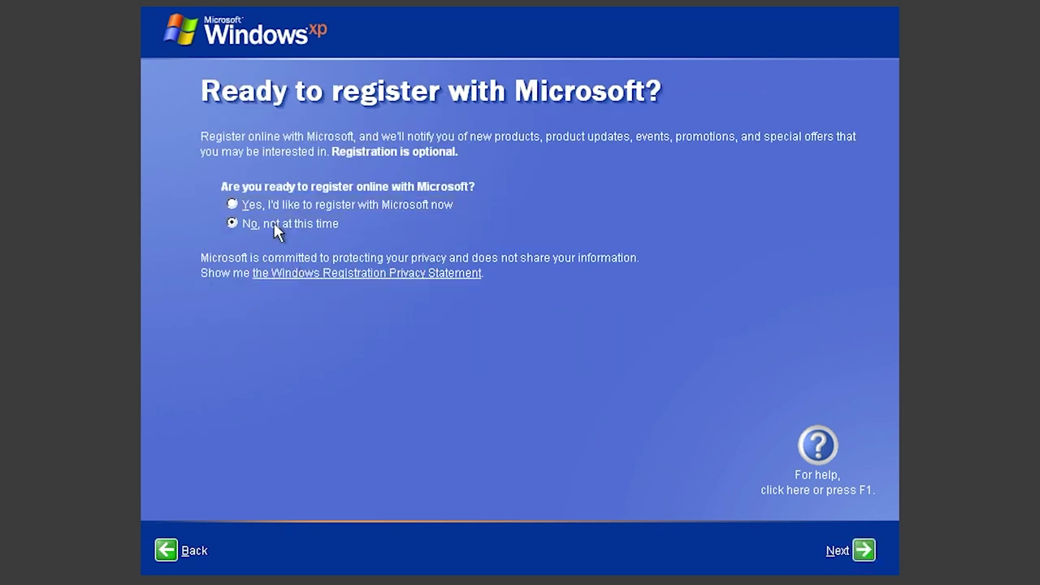
{"action": "left_click", "coordinate": [863, 550]}
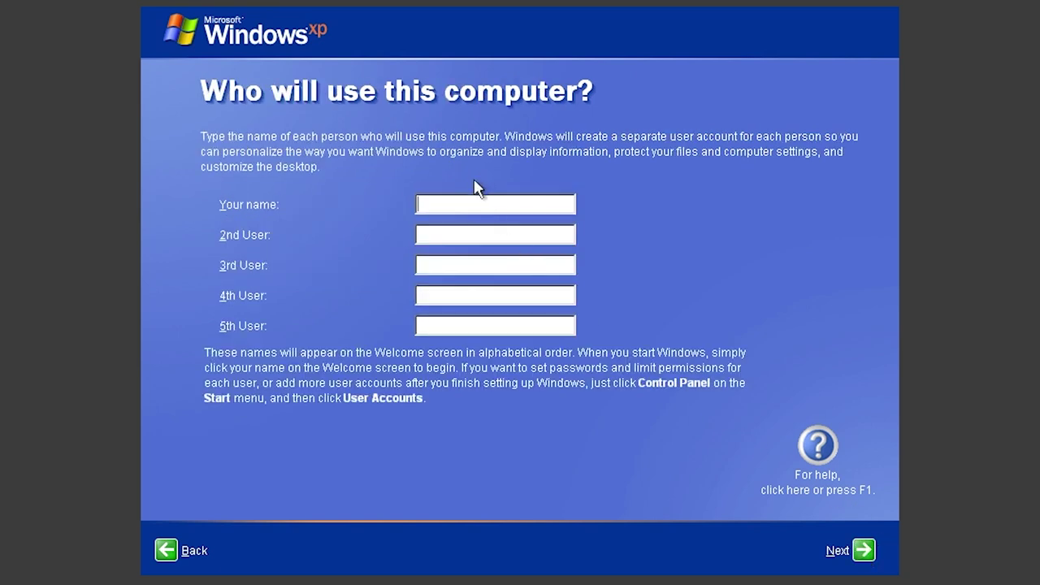
Create the first Windows user account with the chosen user name
{"action": "left_click", "coordinate": [467, 206]}
{"action": "type", "text": "tarzo"}
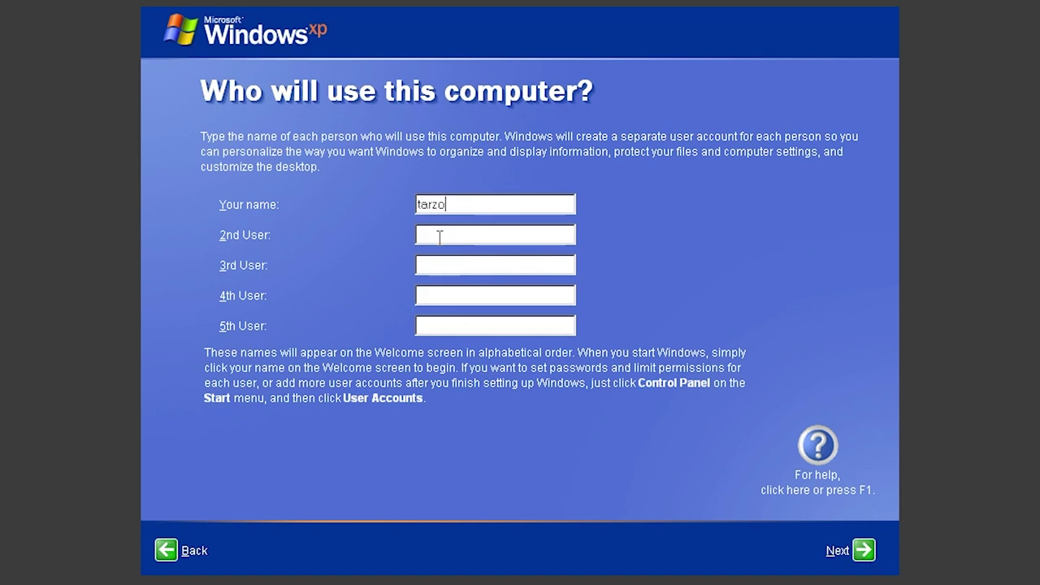
{"action": "left_click", "coordinate": [863, 551]}
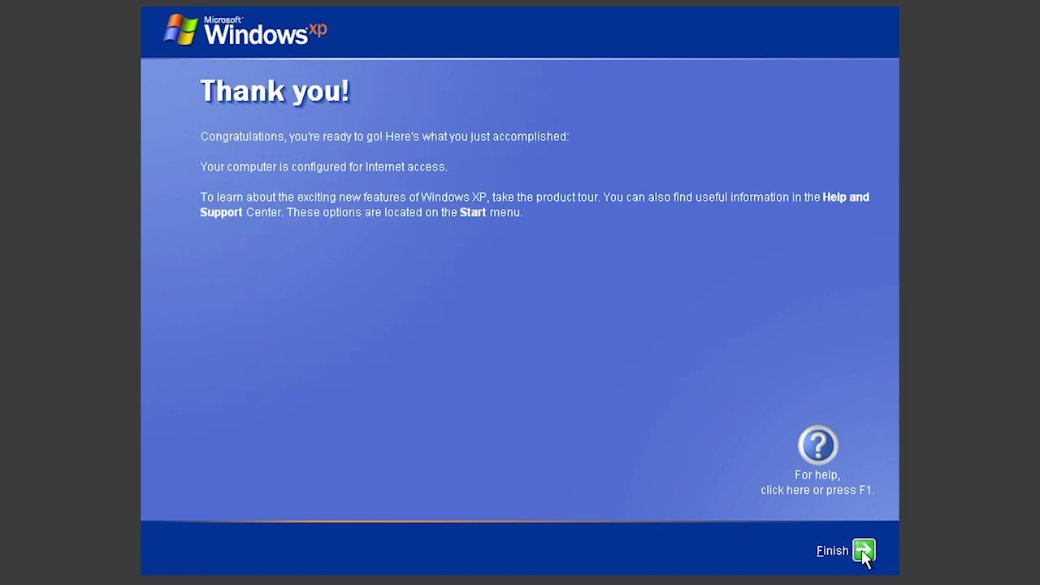
Finish setup, close the Start menu, and dismiss the antivirus and XP tour balloons
{"action": "left_click", "coordinate": [863, 551]}
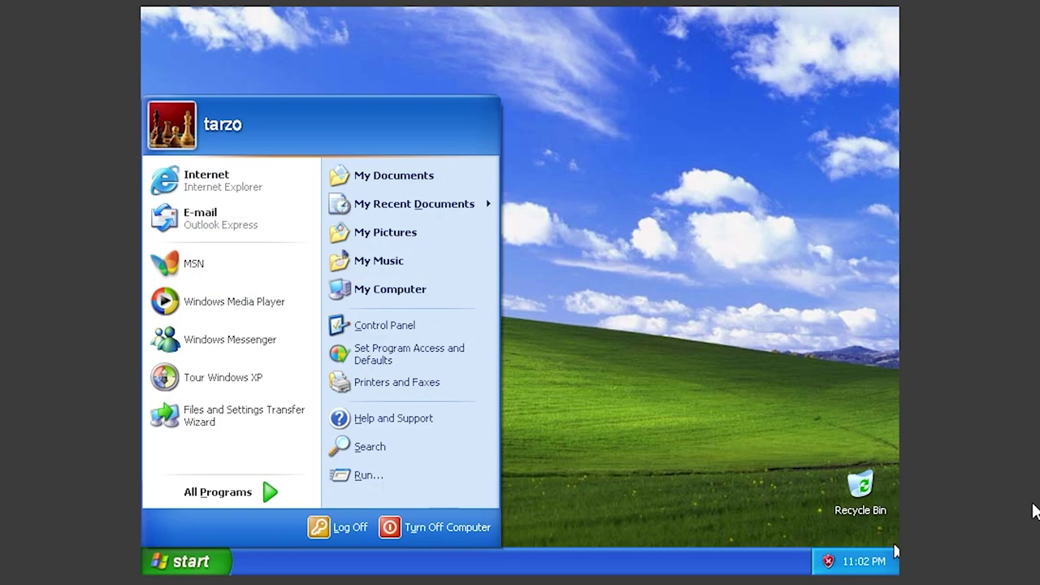
{"action": "left_click", "coordinate": [772, 317]}
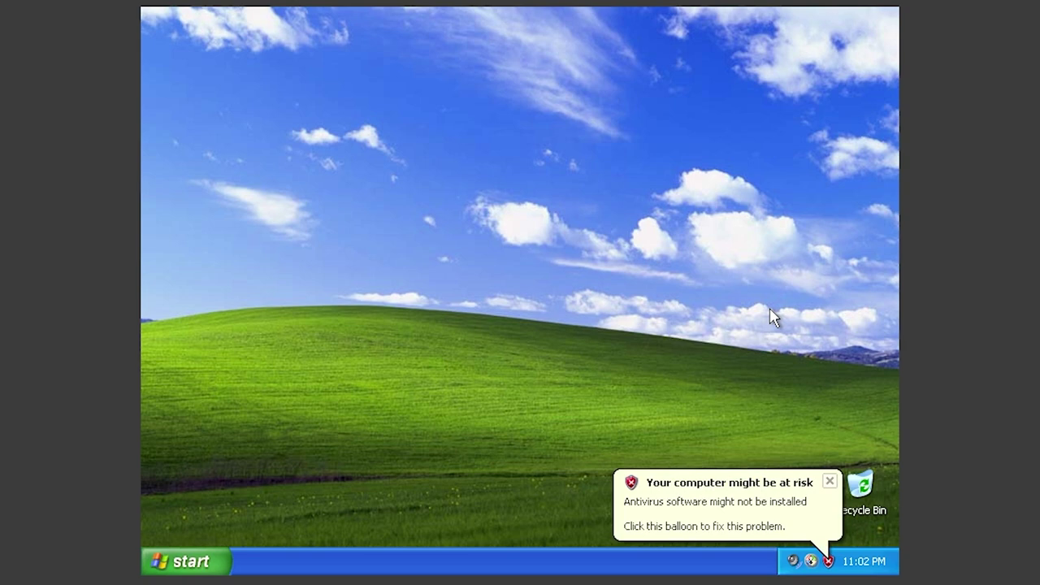
{"action": "left_click", "coordinate": [829, 481]}
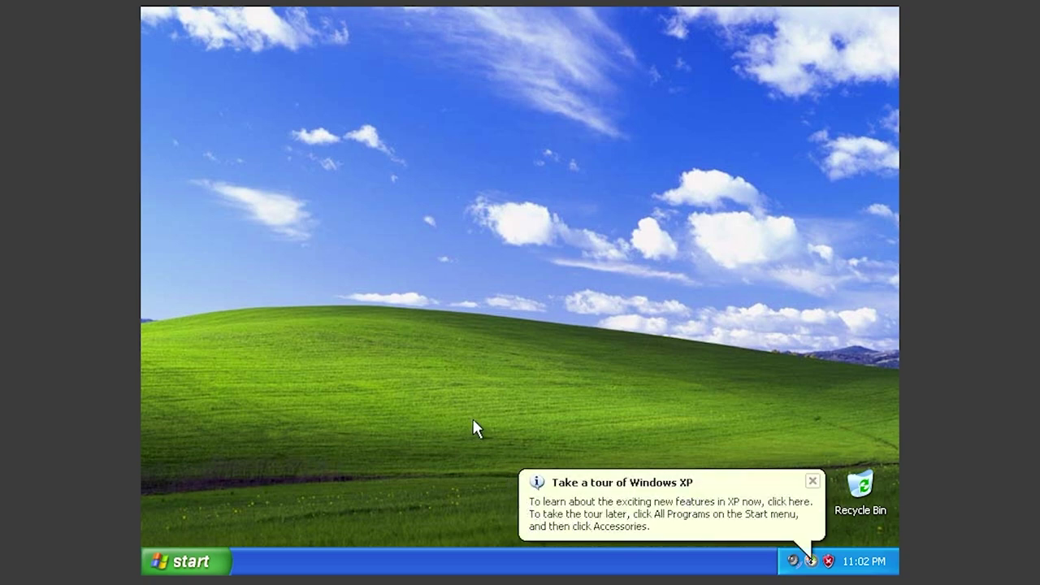
{"action": "left_click", "coordinate": [812, 481]}
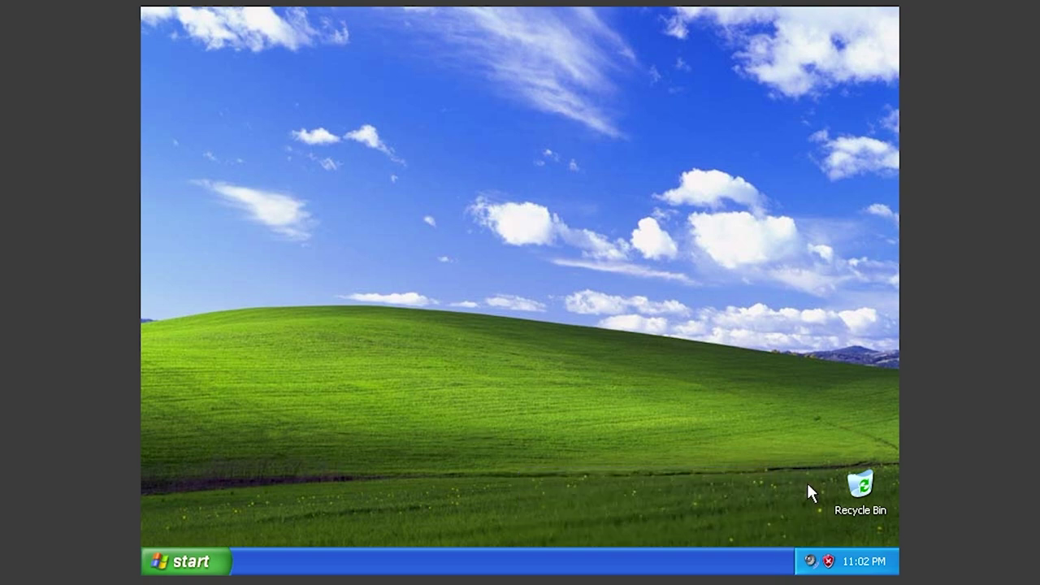